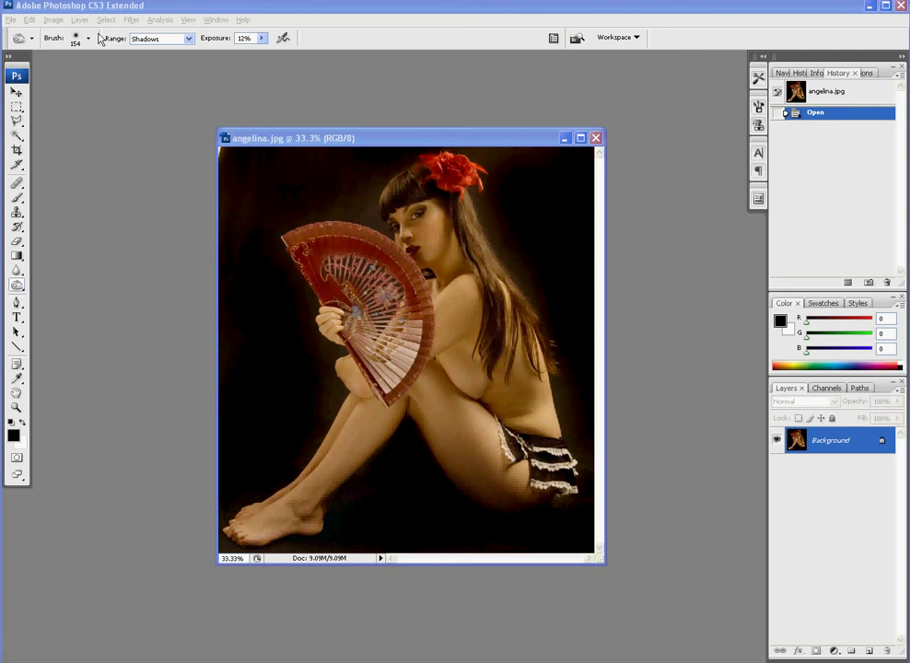
Try a direct Curves adjustment, raising the midpoint, then returning it to nearly neutral
{"action": "left_click", "coordinate": [53, 19]}
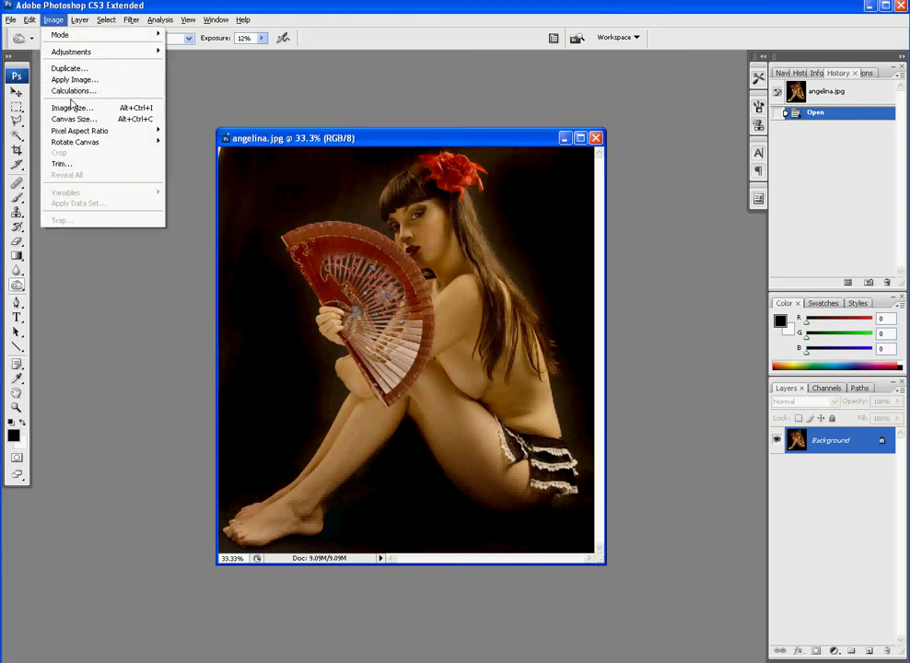
{"action": "mouse_move", "coordinate": [117, 52]}
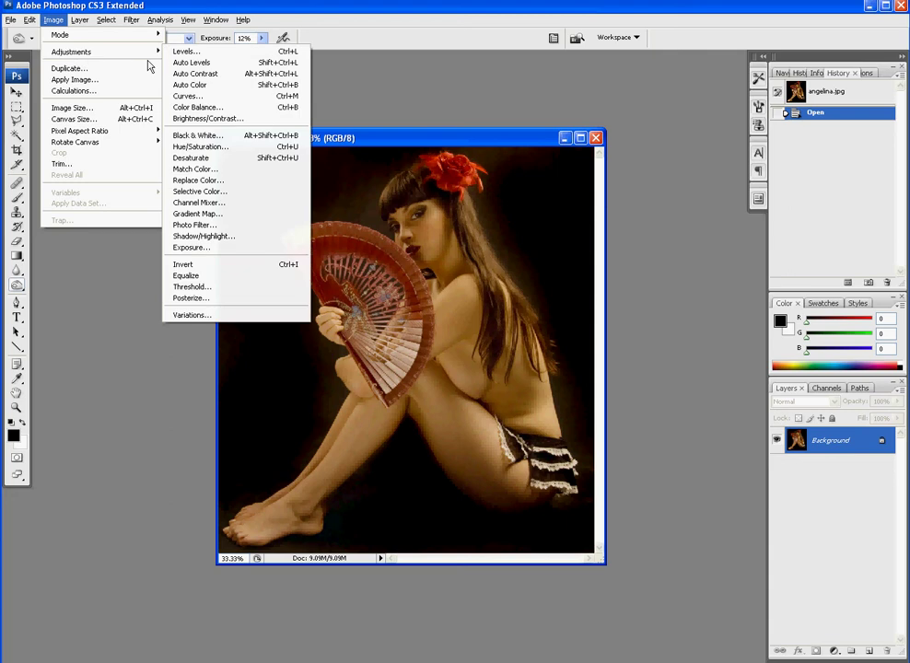
{"action": "left_click", "coordinate": [193, 100]}
{"action": "left_click", "coordinate": [811, 302]}
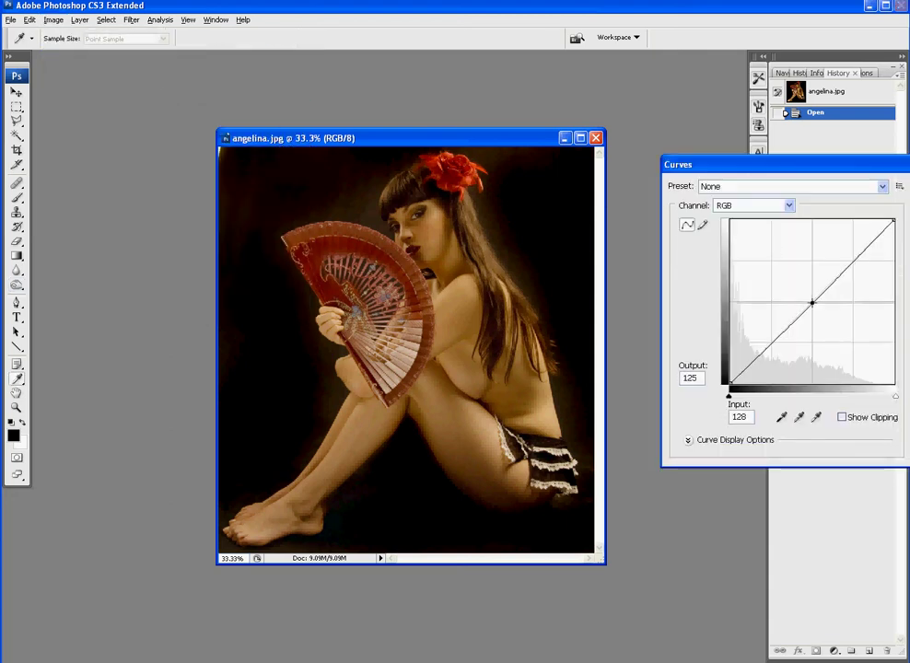
{"action": "left_click_drag", "start_coordinate": [812, 302], "coordinate": [775, 268]}
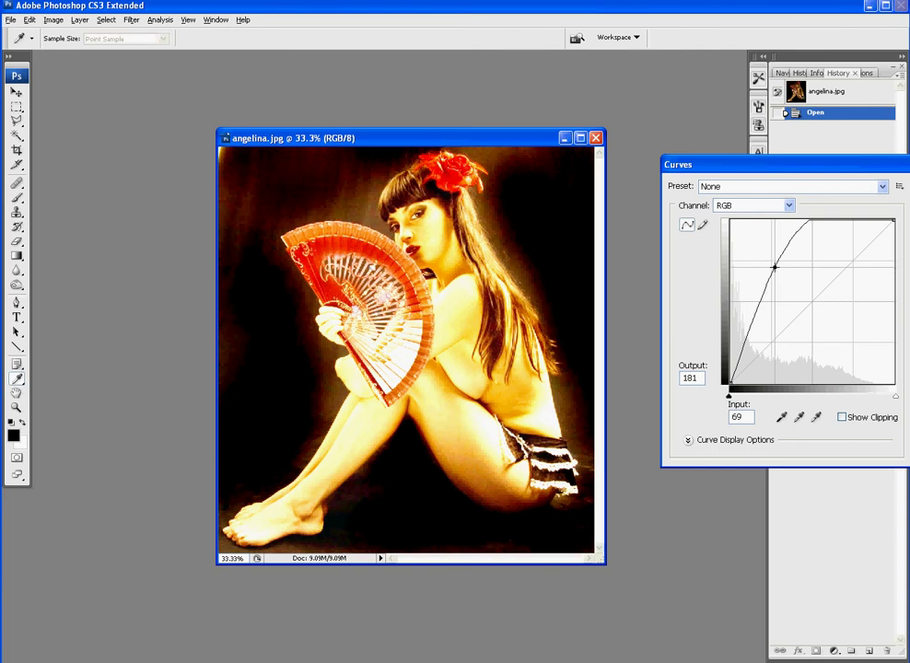
{"action": "left_click_drag", "start_coordinate": [775, 266], "coordinate": [774, 266]}
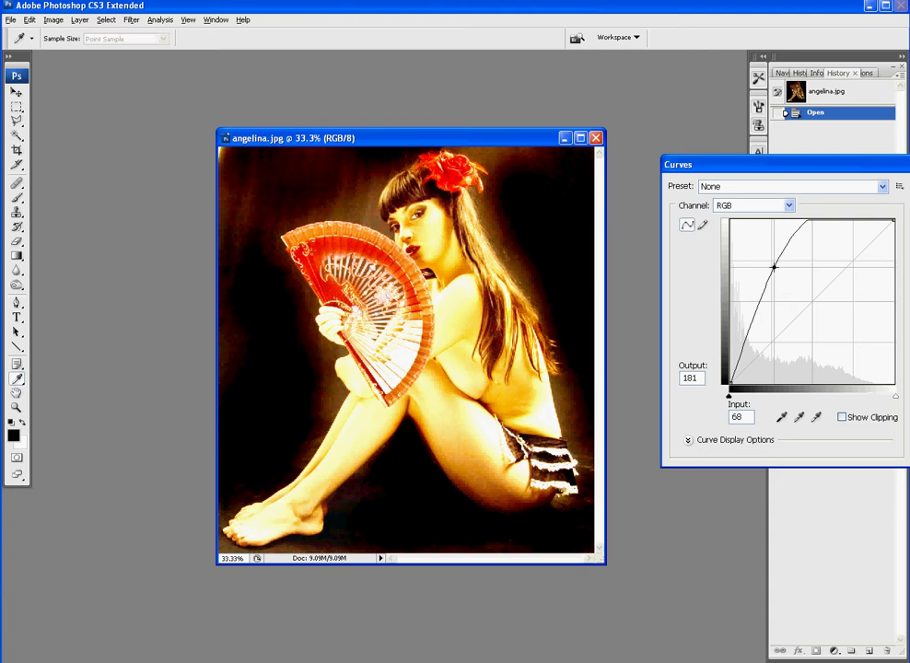
{"action": "left_click_drag", "start_coordinate": [774, 266], "coordinate": [772, 267]}
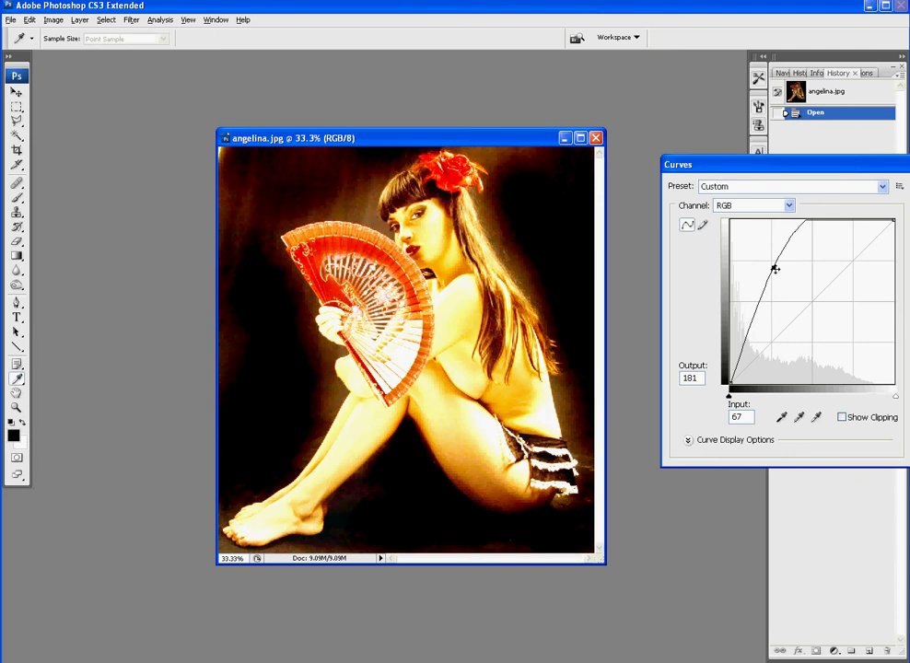
{"action": "left_click_drag", "start_coordinate": [774, 267], "coordinate": [810, 306]}
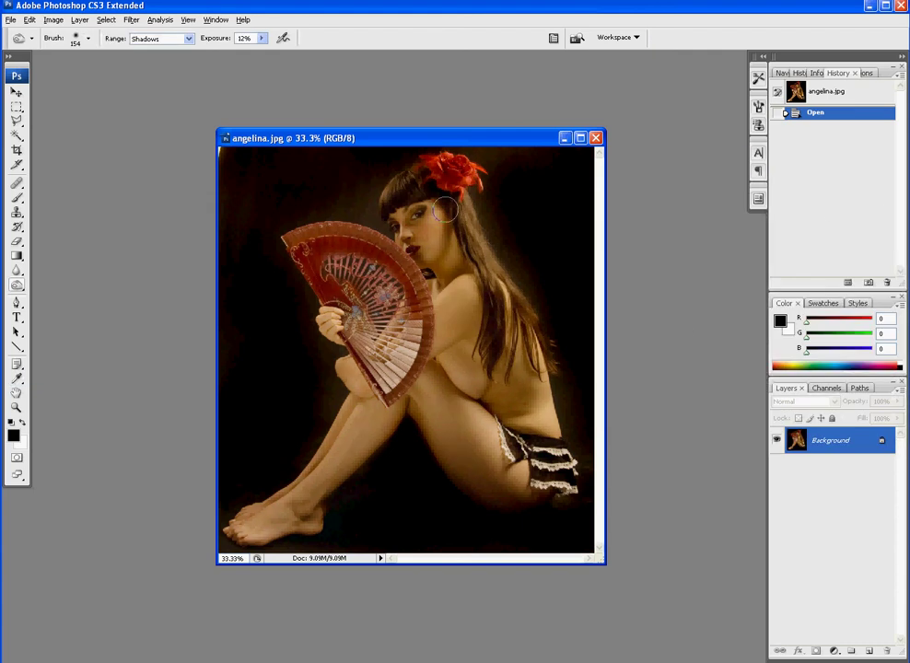
Create a Curves 1 adjustment layer with its curve dragged steeply up-left to brighten the photo
{"action": "left_click", "coordinate": [80, 20]}
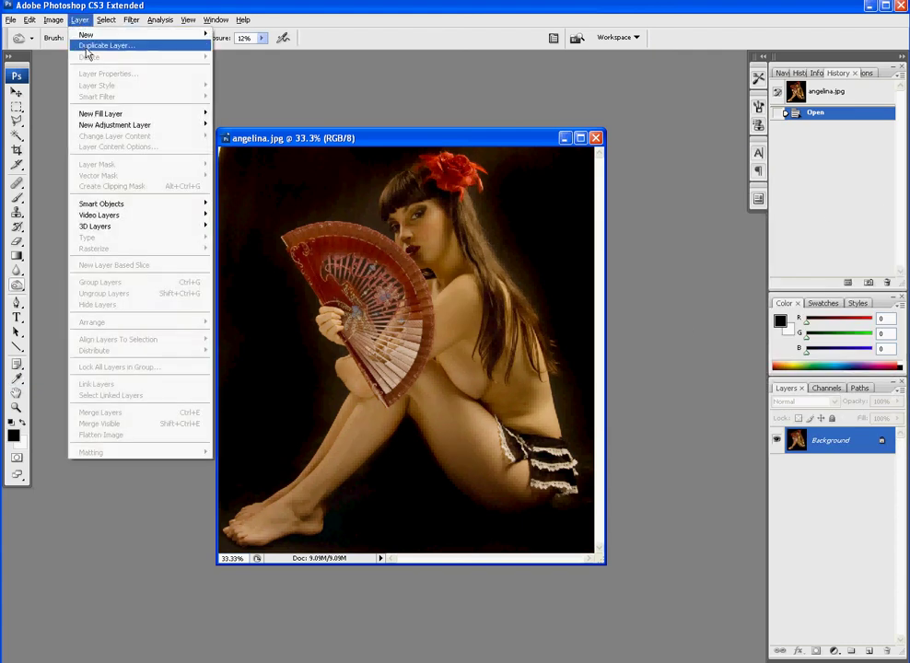
{"action": "mouse_move", "coordinate": [110, 127]}
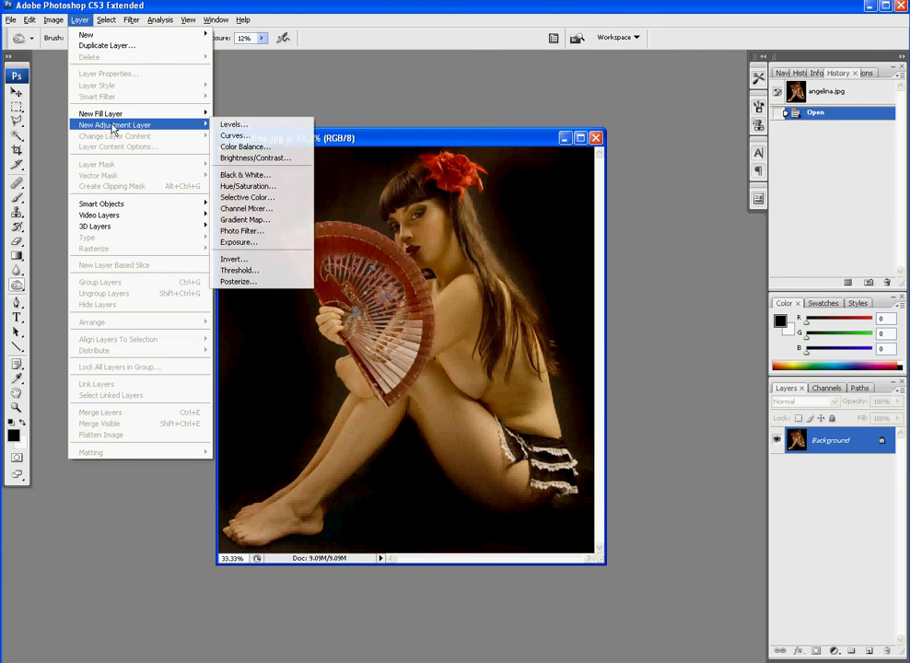
{"action": "left_click", "coordinate": [254, 136]}
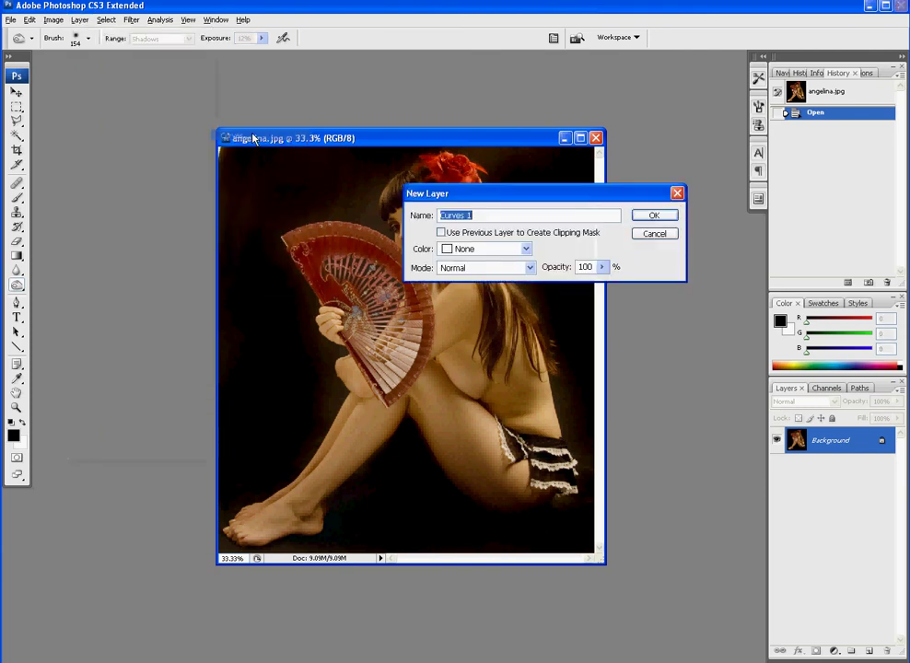
{"action": "left_click", "coordinate": [654, 216]}
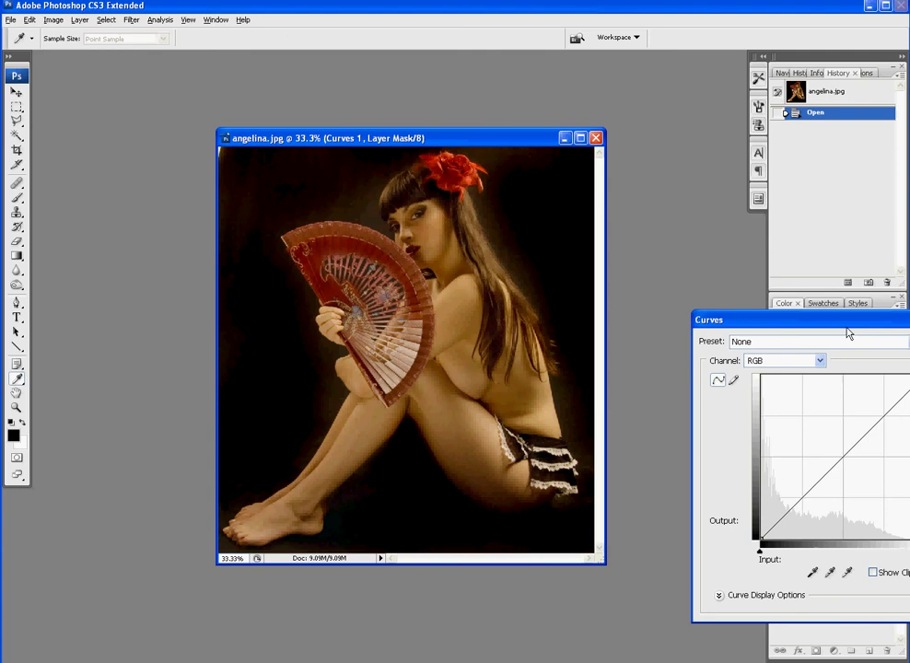
{"action": "left_click_drag", "start_coordinate": [842, 318], "coordinate": [675, 299]}
{"action": "left_click_drag", "start_coordinate": [676, 424], "coordinate": [622, 402]}
{"action": "left_click", "coordinate": [804, 313]}
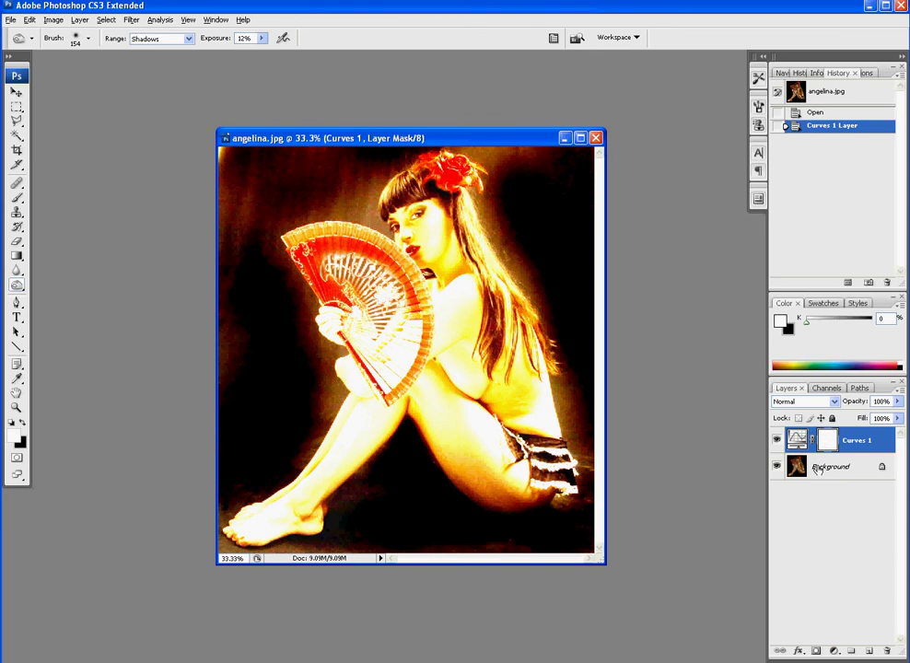
Select the Background layer and toggle Curves 1 off and on to compare brightness
{"action": "left_click", "coordinate": [819, 470]}
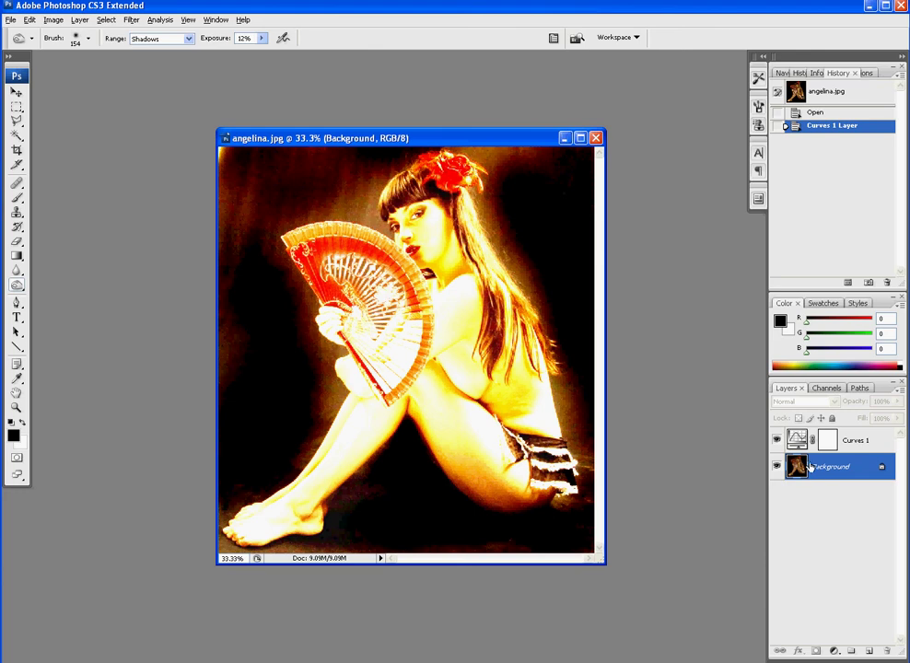
{"action": "left_click", "coordinate": [777, 442]}
{"action": "left_click", "coordinate": [777, 442]}
Switch to the Burn Tool and darken the background along the fan's left edge
{"action": "left_click", "coordinate": [17, 286]}
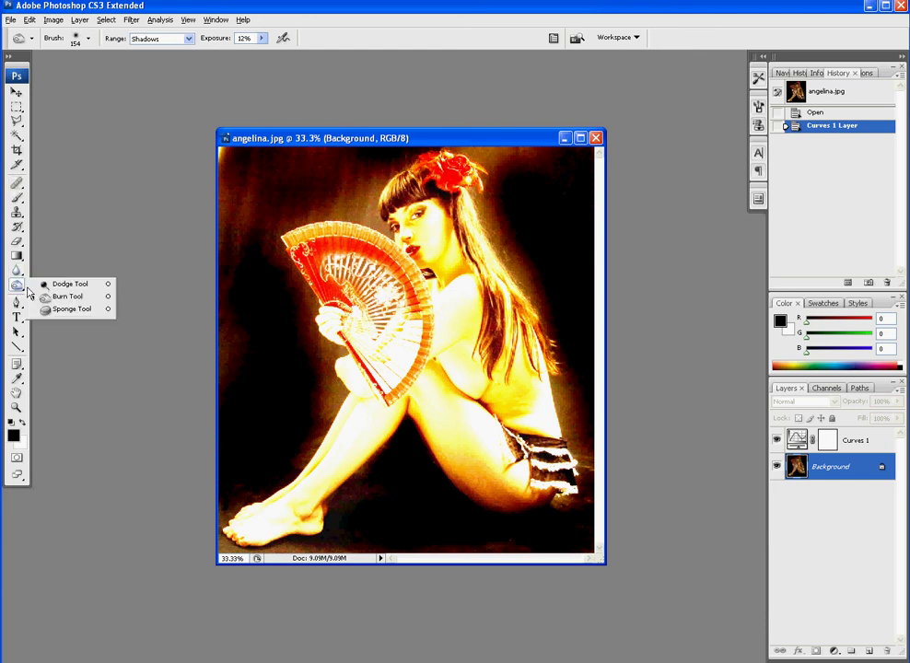
{"action": "left_click", "coordinate": [67, 298]}
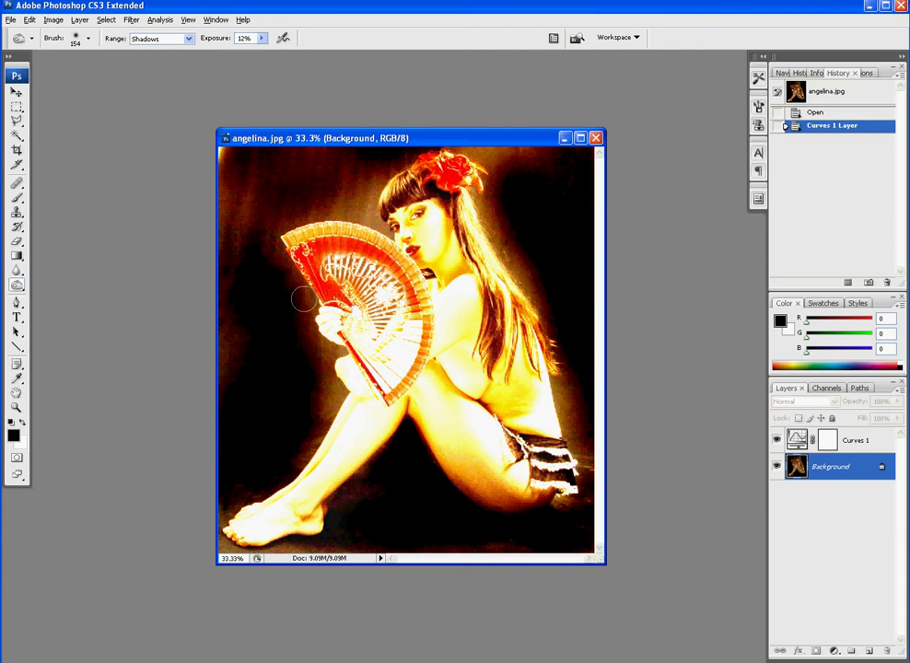
{"action": "mouse_move", "coordinate": [281, 271]}
{"action": "left_mouse_down"}
{"action": "mouse_move", "coordinate": [265, 243]}
{"action": "mouse_move", "coordinate": [291, 219]}
{"action": "mouse_move", "coordinate": [357, 213]}
{"action": "mouse_move", "coordinate": [341, 213]}
{"action": "mouse_move", "coordinate": [387, 175]}
{"action": "mouse_move", "coordinate": [303, 182]}
{"action": "mouse_move", "coordinate": [231, 160]}
{"action": "mouse_move", "coordinate": [260, 189]}
{"action": "mouse_move", "coordinate": [242, 259]}
{"action": "left_mouse_up"}
Enlarge the burn brush to 267 px and darken the left background and beside the hair
{"action": "left_click", "coordinate": [89, 39]}
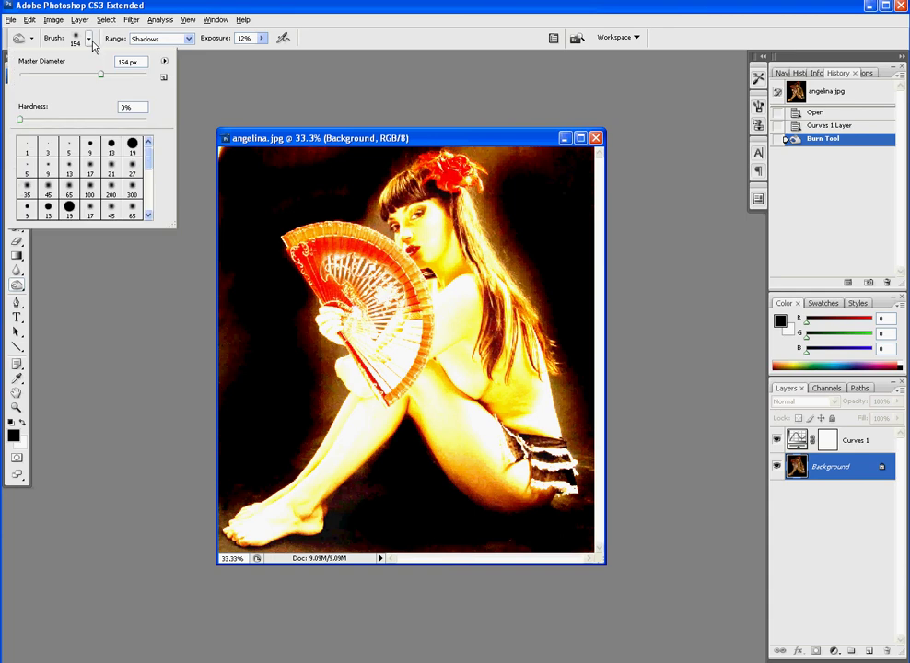
{"action": "left_click", "coordinate": [114, 75]}
{"action": "key", "text": "Return"}
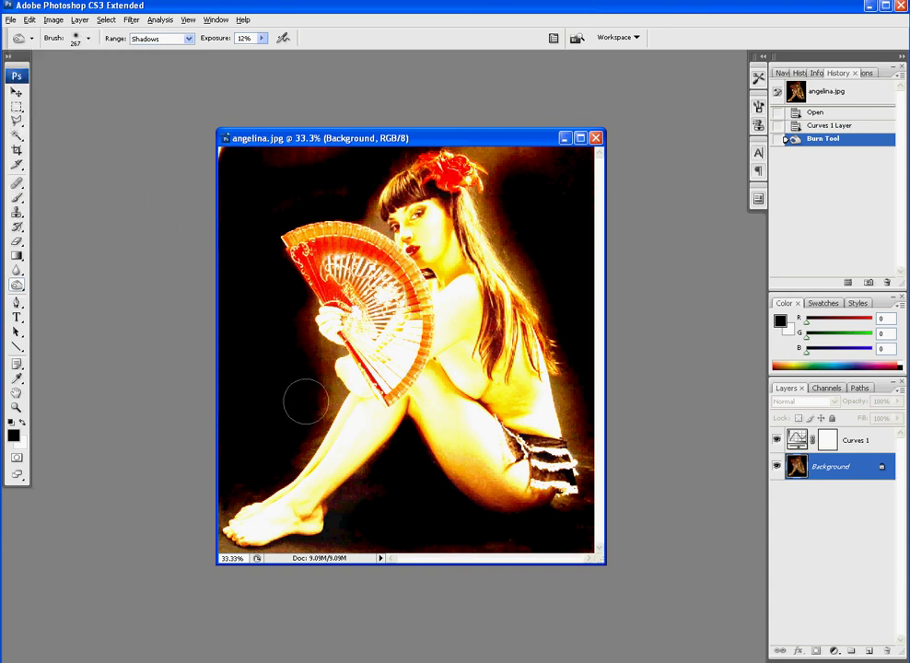
{"action": "left_click_drag", "start_coordinate": [288, 347], "coordinate": [234, 321]}
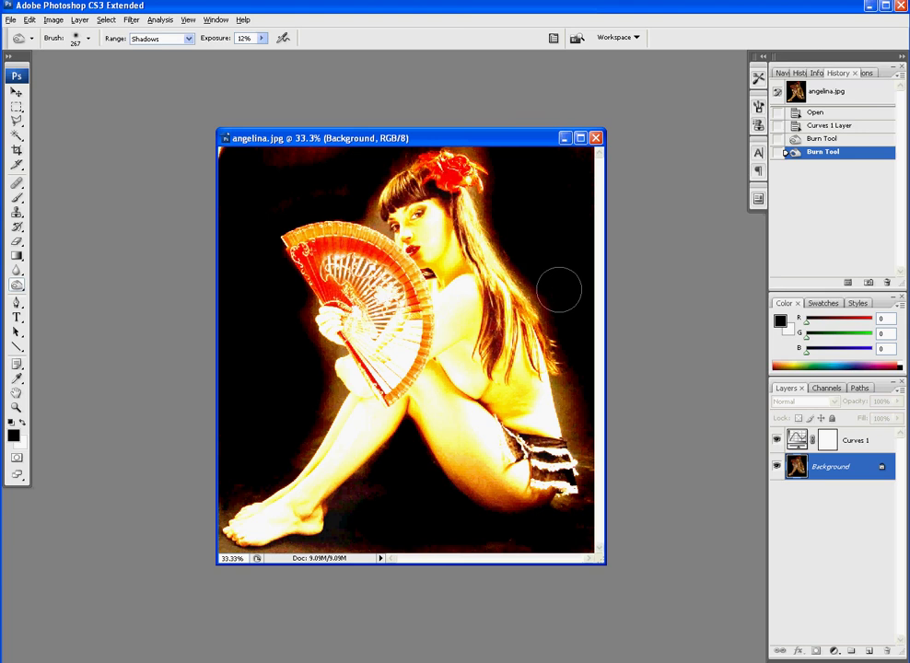
{"action": "mouse_move", "coordinate": [578, 310]}
{"action": "left_mouse_down"}
{"action": "mouse_move", "coordinate": [576, 390]}
{"action": "mouse_move", "coordinate": [593, 436]}
{"action": "left_mouse_up"}
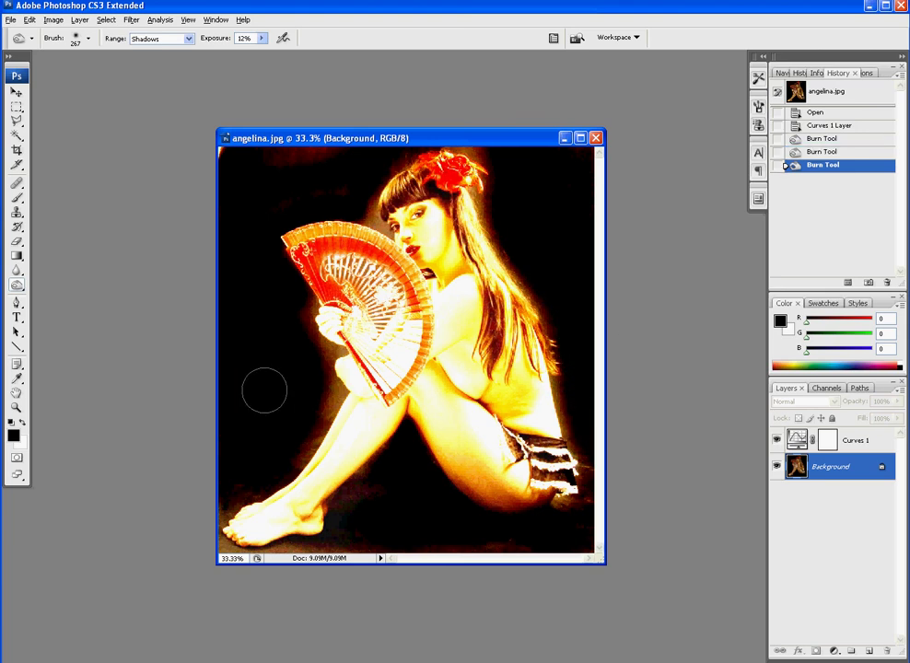
Set the brush to 88 px and burn left of the fan, toward the shin, and along the bottom
{"action": "left_click", "coordinate": [89, 38]}
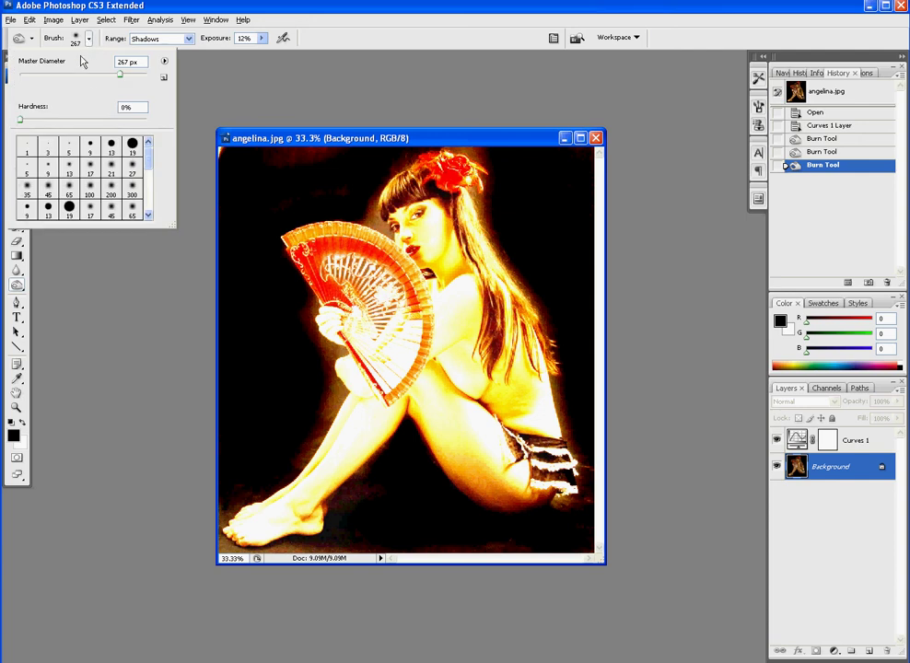
{"action": "type", "text": "88"}
{"action": "key", "text": "Return"}
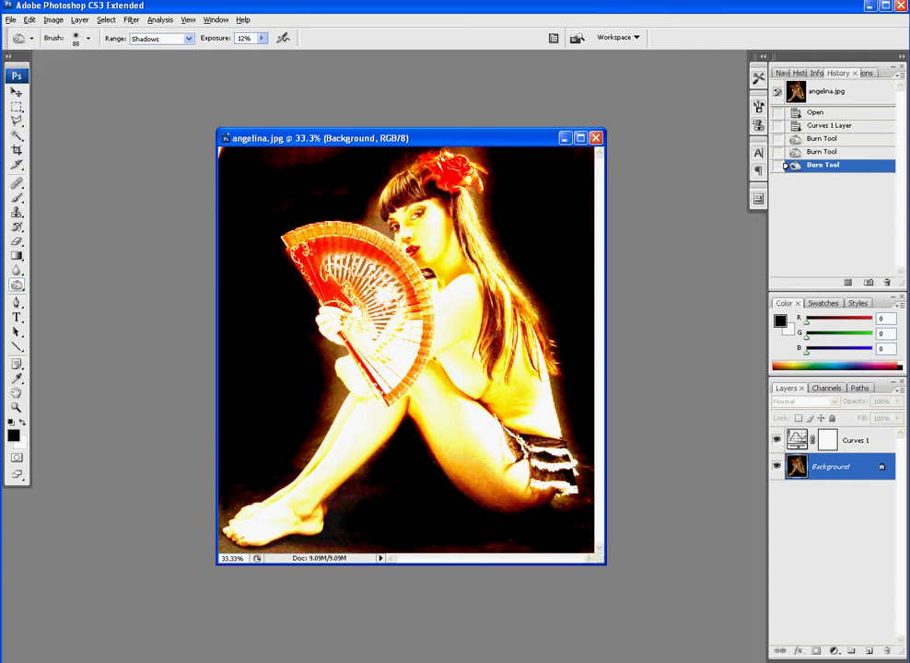
{"action": "mouse_move", "coordinate": [315, 340]}
{"action": "left_mouse_down"}
{"action": "mouse_move", "coordinate": [341, 353]}
{"action": "mouse_move", "coordinate": [311, 297]}
{"action": "left_mouse_up"}
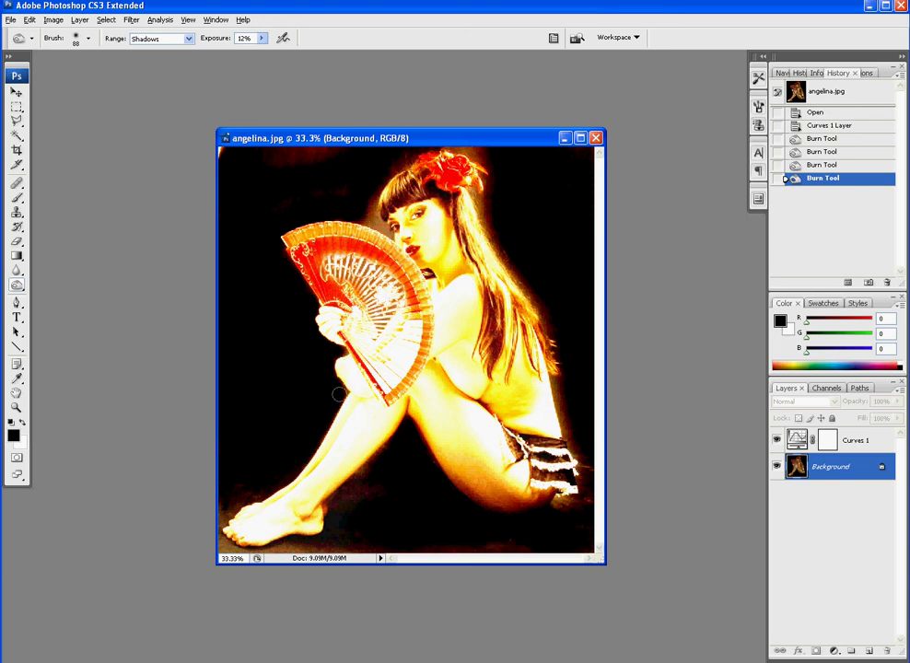
{"action": "mouse_move", "coordinate": [314, 402]}
{"action": "left_mouse_down"}
{"action": "mouse_move", "coordinate": [239, 462]}
{"action": "mouse_move", "coordinate": [266, 485]}
{"action": "mouse_move", "coordinate": [209, 512]}
{"action": "left_mouse_up"}
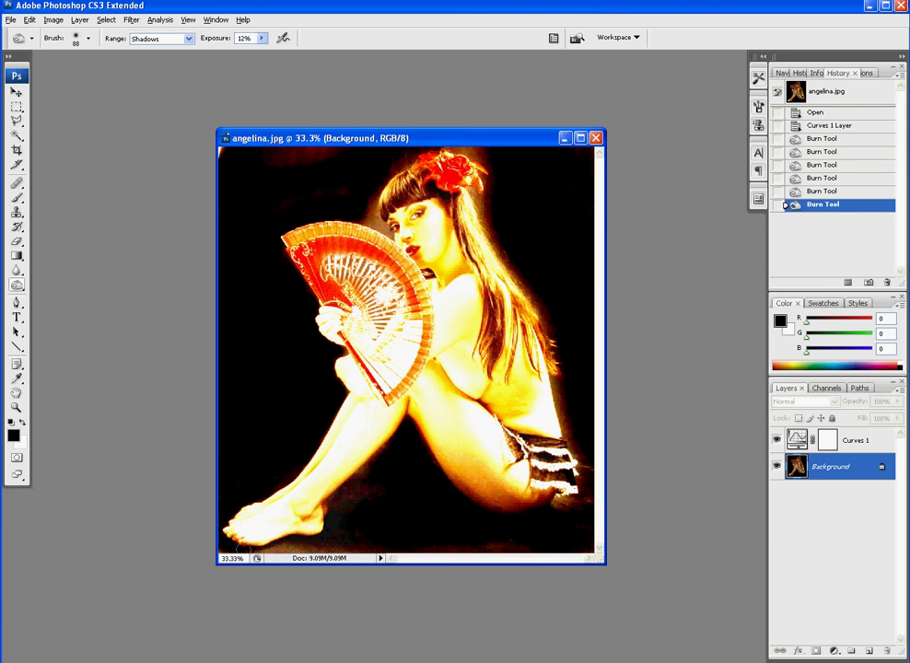
{"action": "left_click", "coordinate": [280, 551]}
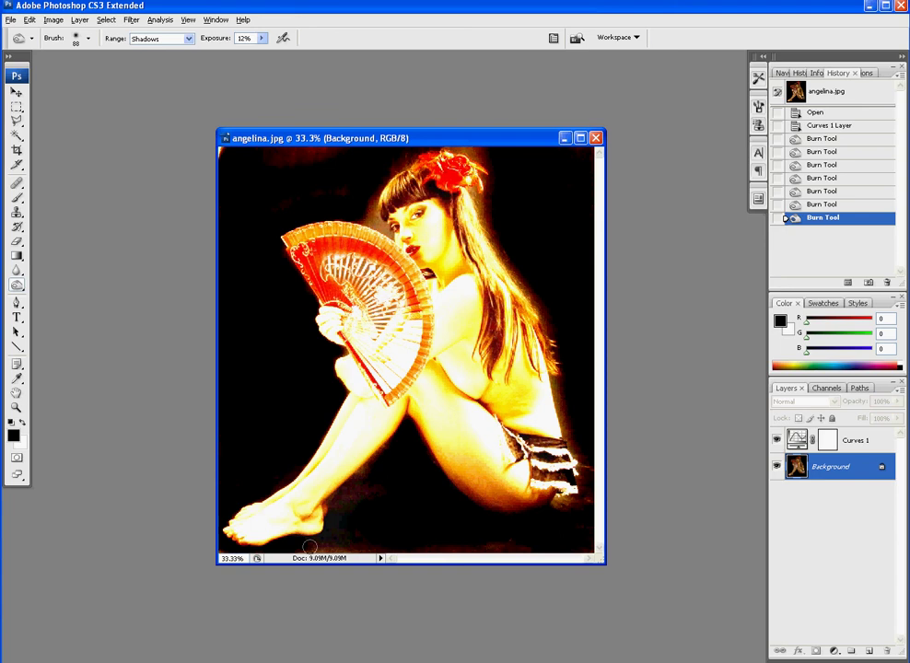
{"action": "left_click_drag", "start_coordinate": [314, 543], "coordinate": [376, 530]}
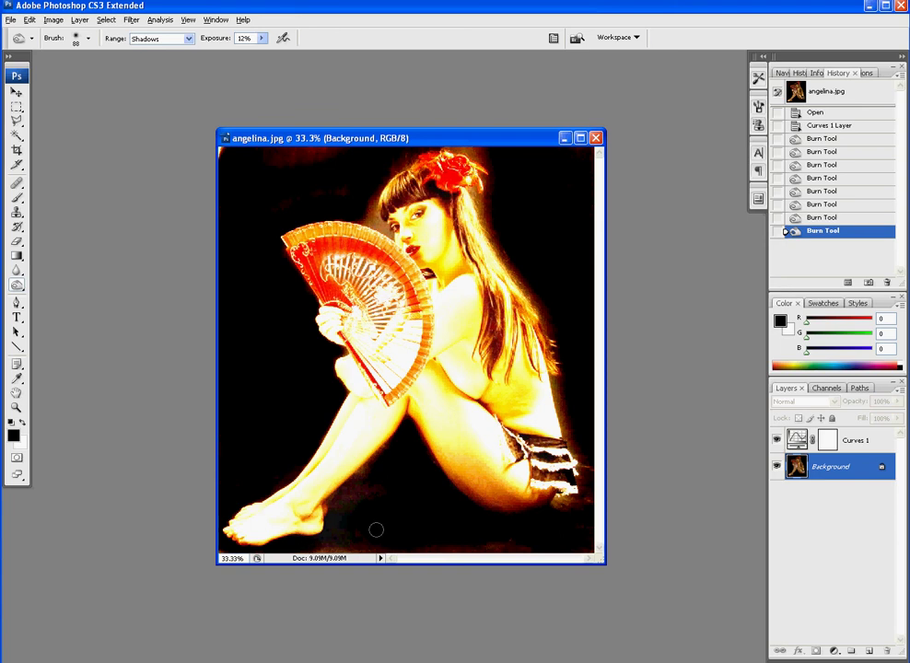
{"action": "left_click", "coordinate": [778, 441]}
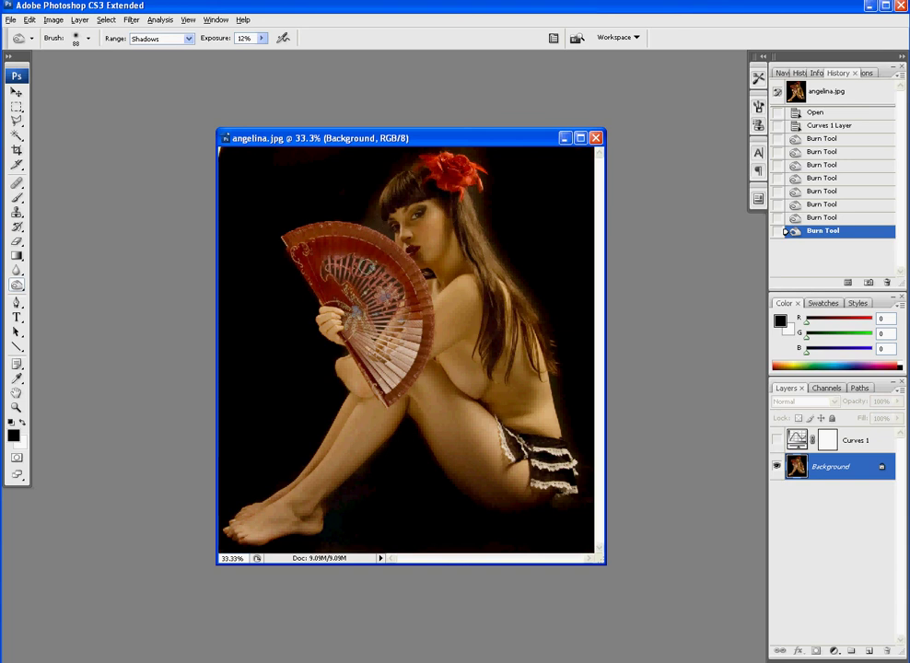
{"action": "left_click", "coordinate": [777, 442]}
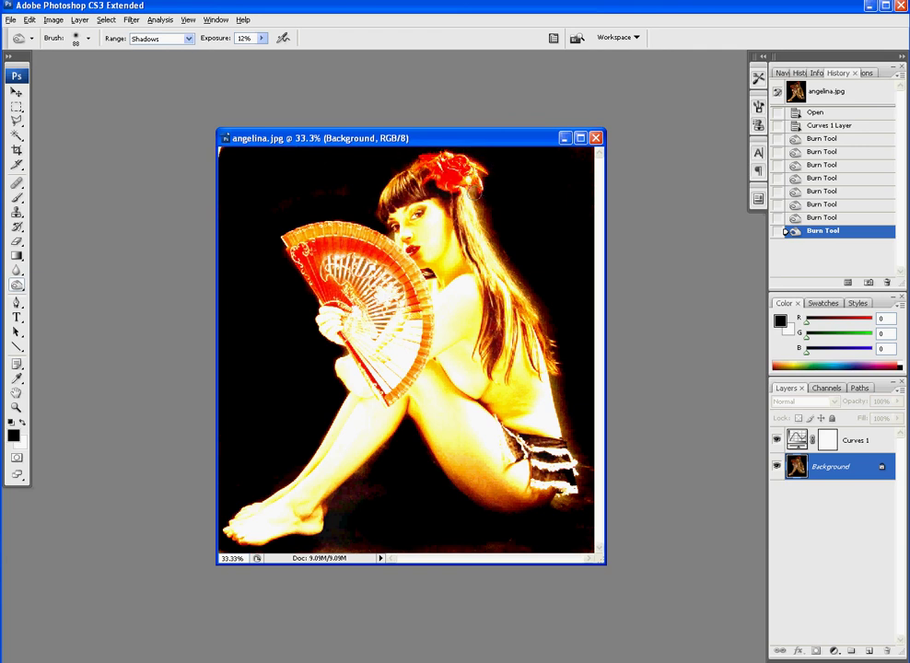
Burn the background along the hair, near the face and beside the body
{"action": "left_click_drag", "start_coordinate": [477, 192], "coordinate": [507, 246]}
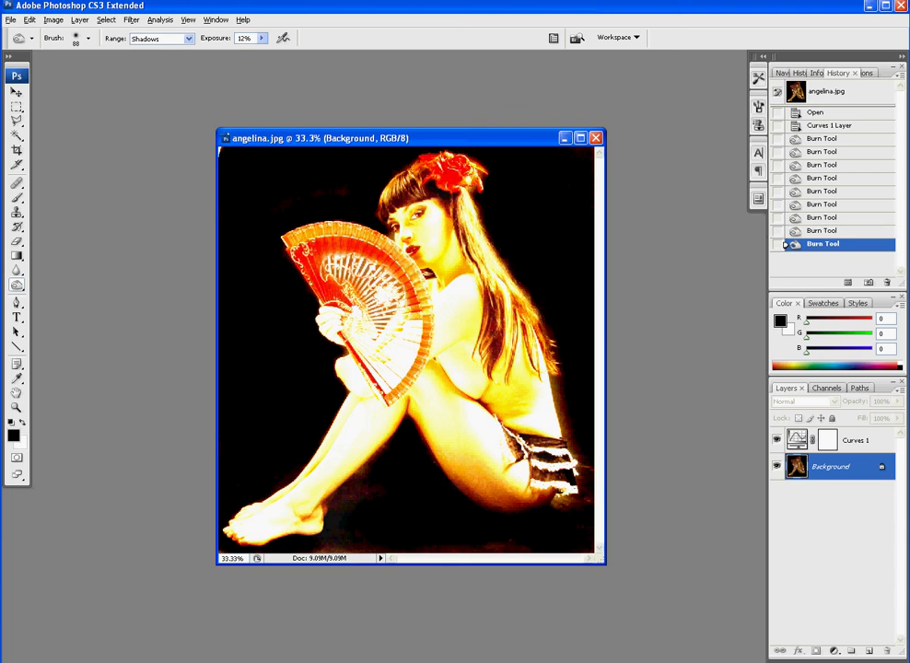
{"action": "left_click", "coordinate": [425, 250]}
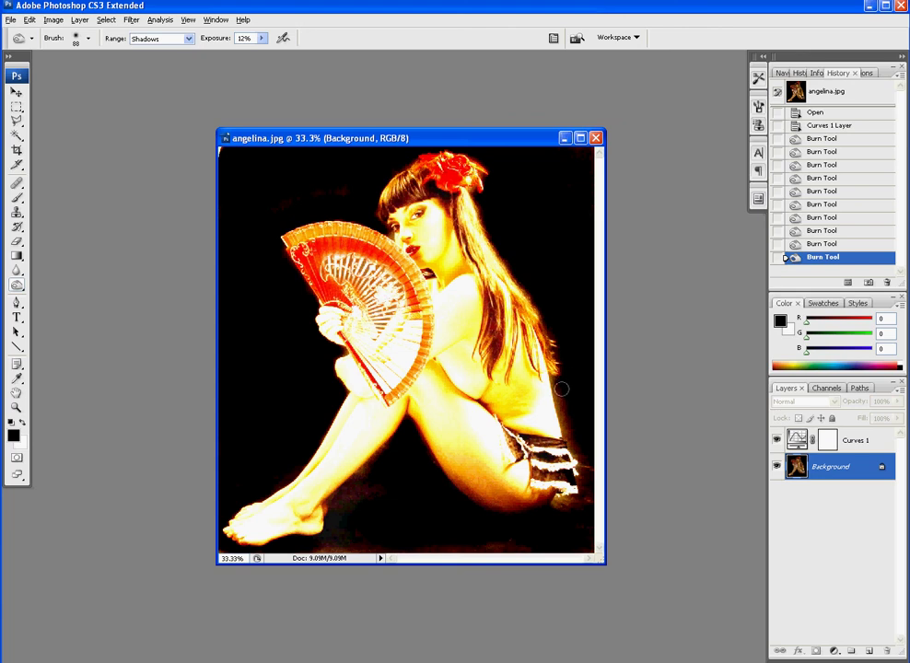
{"action": "left_click_drag", "start_coordinate": [560, 406], "coordinate": [550, 420]}
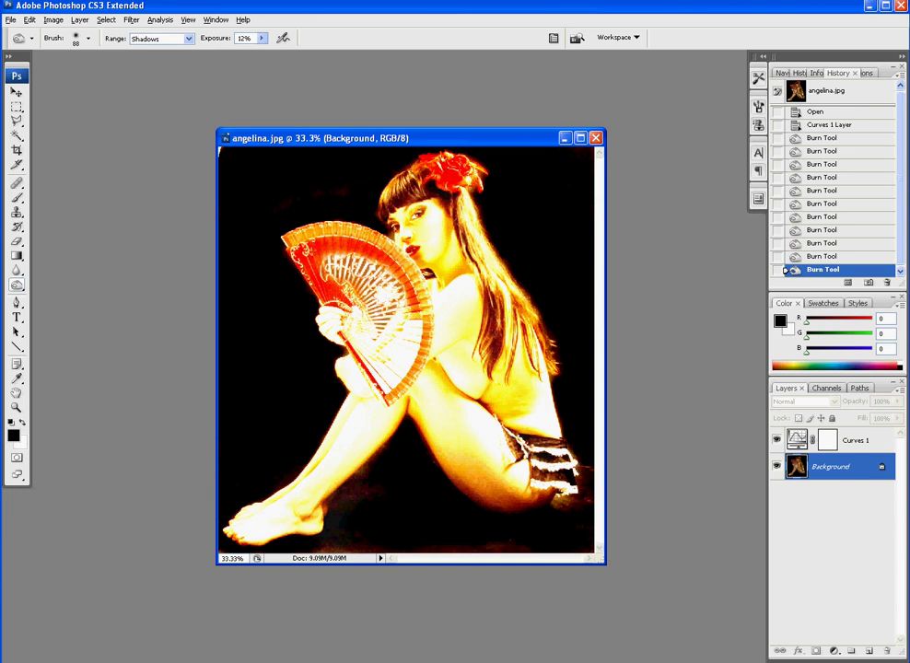
Burn the lower background below the legs to solid black
{"action": "left_click_drag", "start_coordinate": [507, 539], "coordinate": [437, 539]}
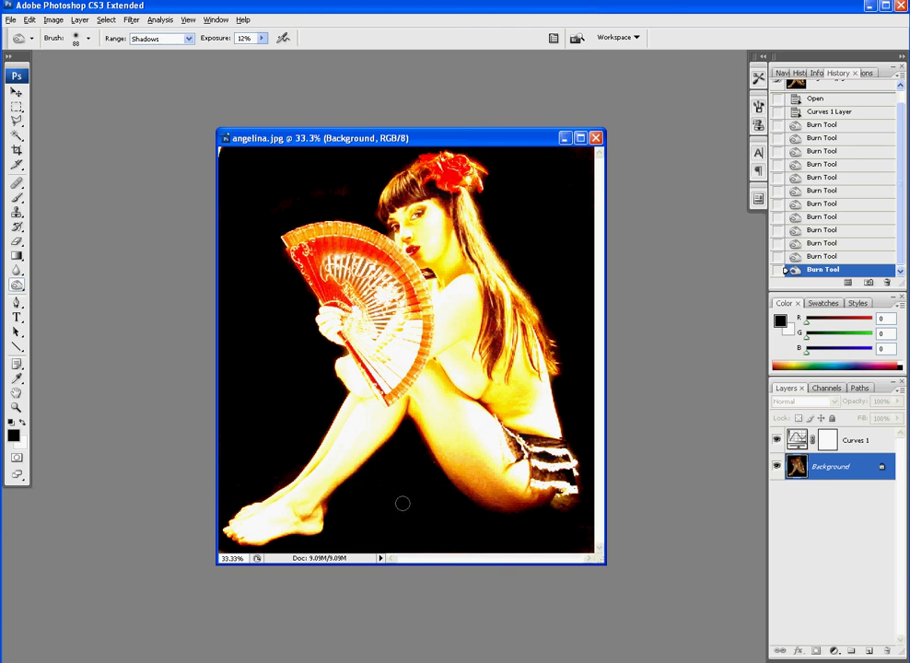
{"action": "left_click_drag", "start_coordinate": [403, 503], "coordinate": [416, 498]}
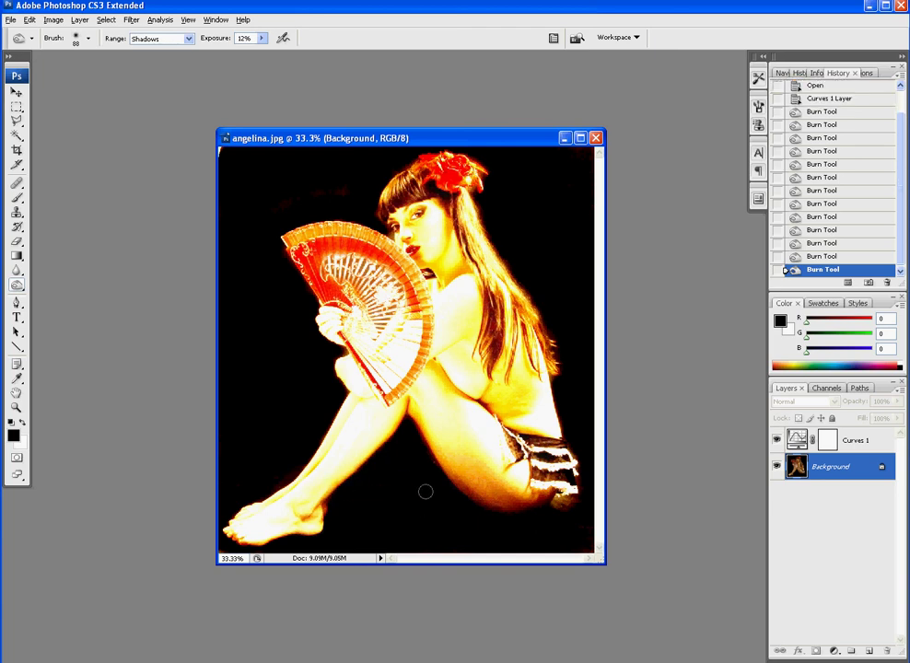
{"action": "mouse_move", "coordinate": [396, 514]}
{"action": "left_mouse_down"}
{"action": "mouse_move", "coordinate": [471, 528]}
{"action": "mouse_move", "coordinate": [474, 520]}
{"action": "left_mouse_up"}
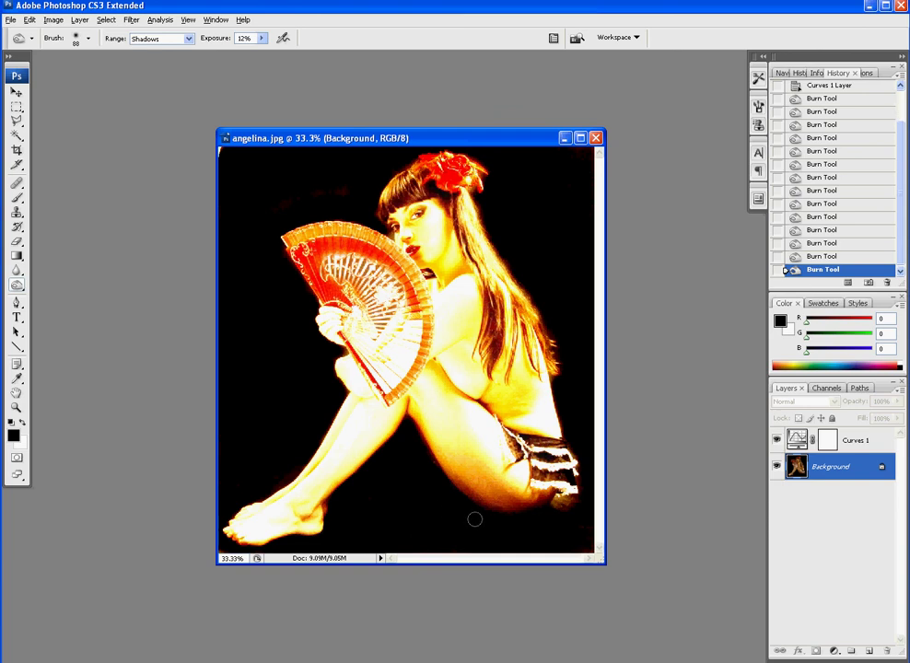
Burn one last background spot, then hide Curves 1 and drag it to the trash
{"action": "left_click", "coordinate": [341, 354]}
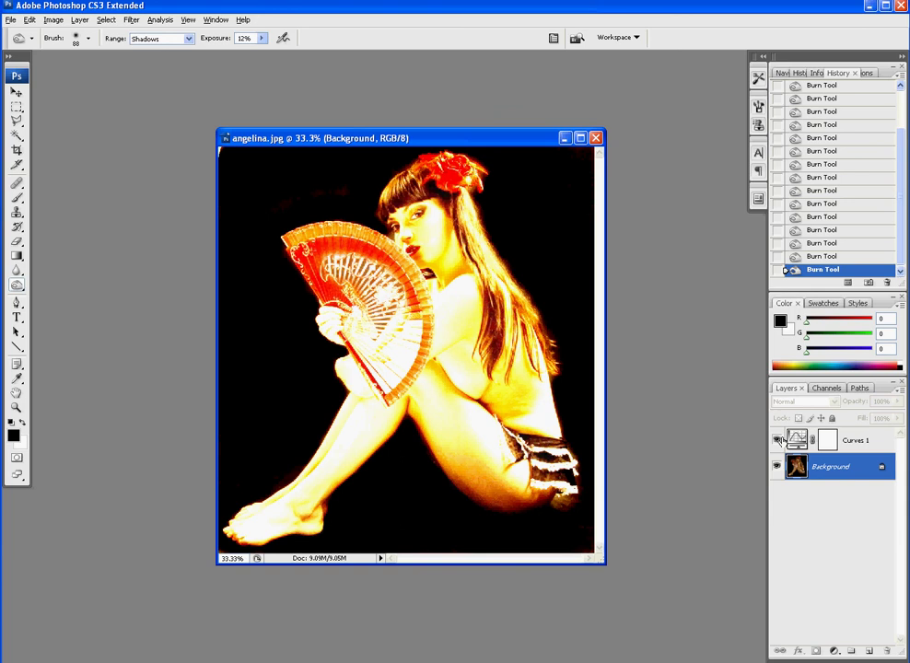
{"action": "left_click", "coordinate": [777, 440]}
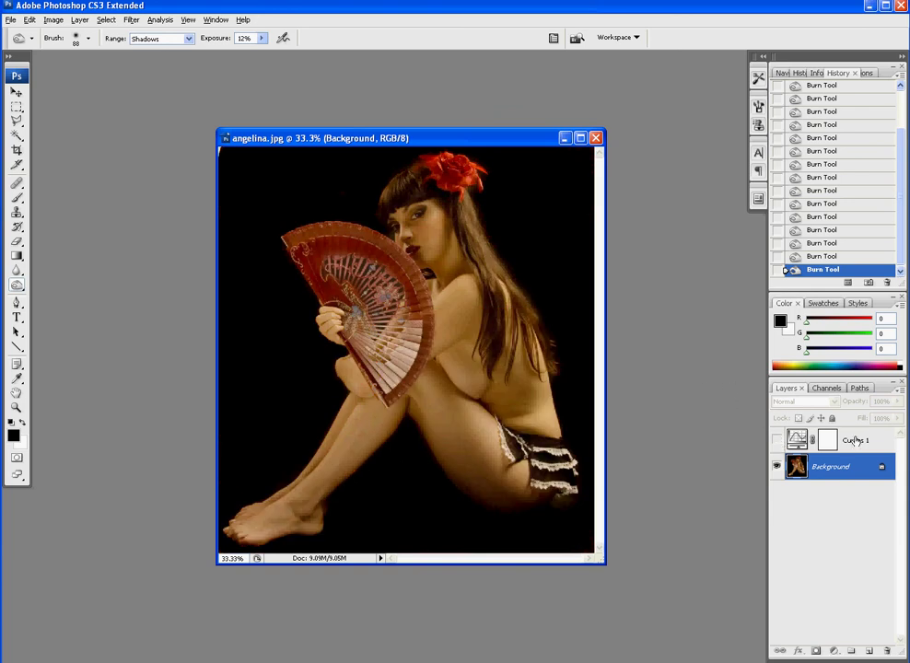
{"action": "left_click_drag", "start_coordinate": [856, 440], "coordinate": [887, 650]}
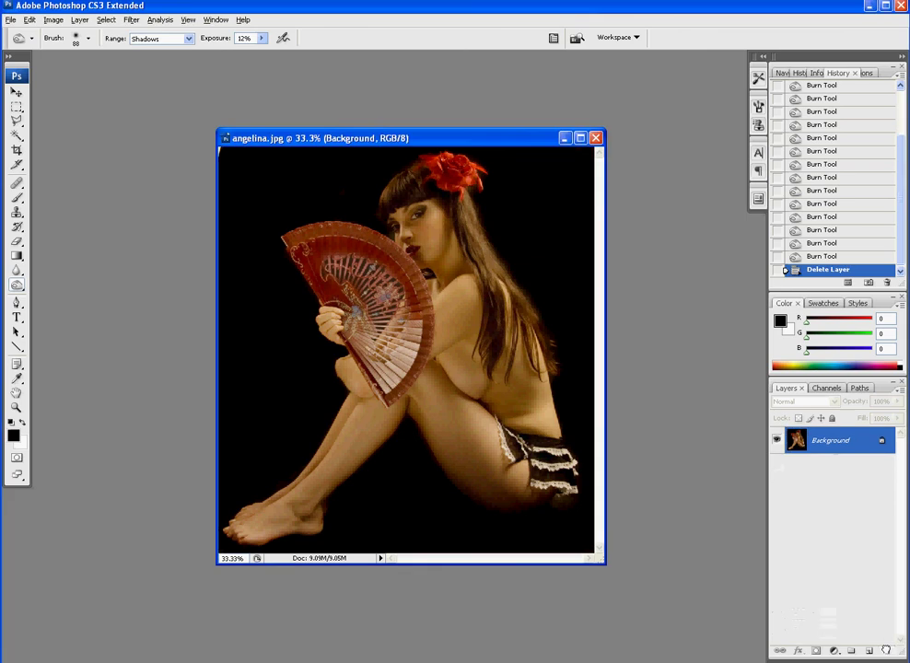